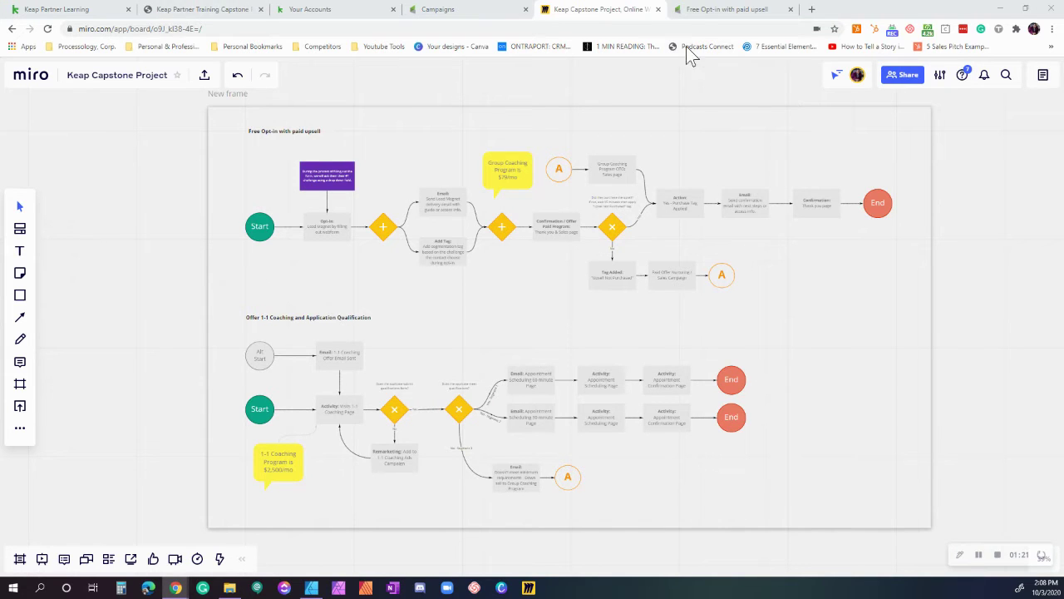
Switch to the Free Opt-in with paid upsell campaign map in Keap.
{"action": "left_click", "coordinate": [701, 12]}
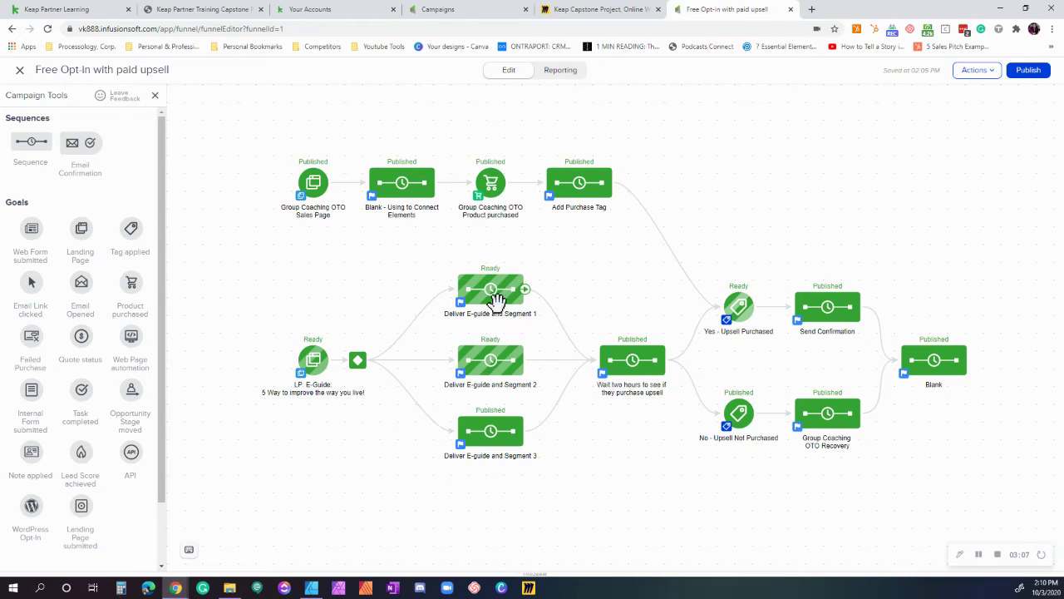
{"action": "right_click", "coordinate": [499, 300]}
{"action": "left_click", "coordinate": [555, 313]}
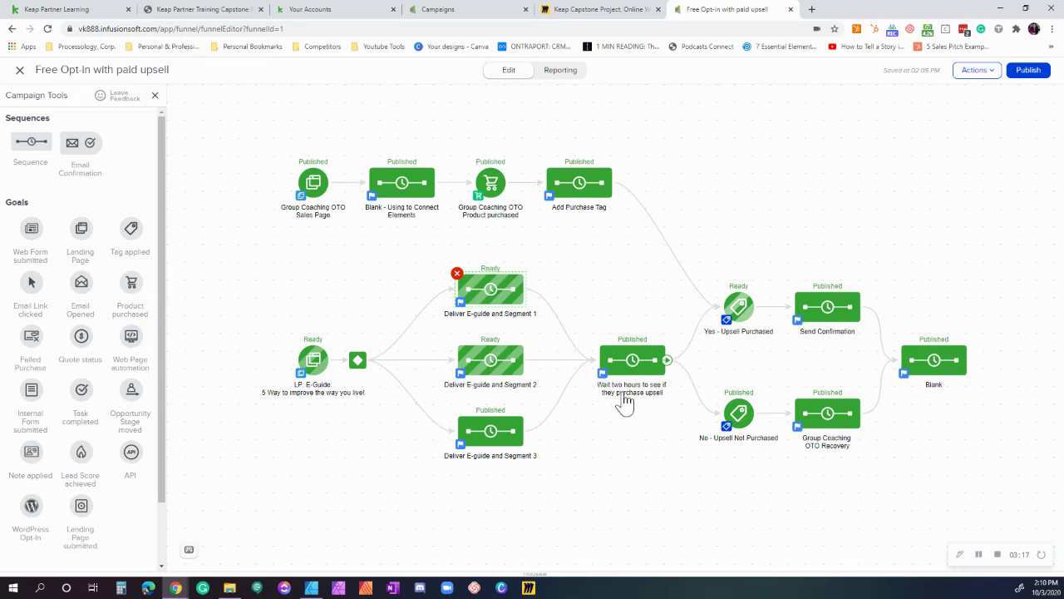
{"action": "right_click", "coordinate": [624, 363]}
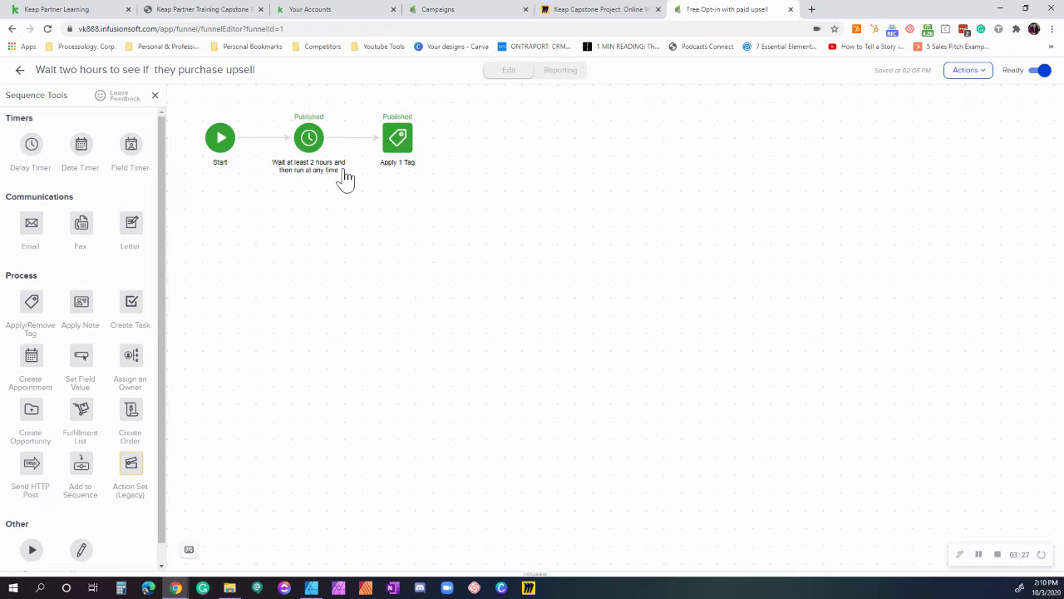
{"action": "left_click", "coordinate": [401, 152]}
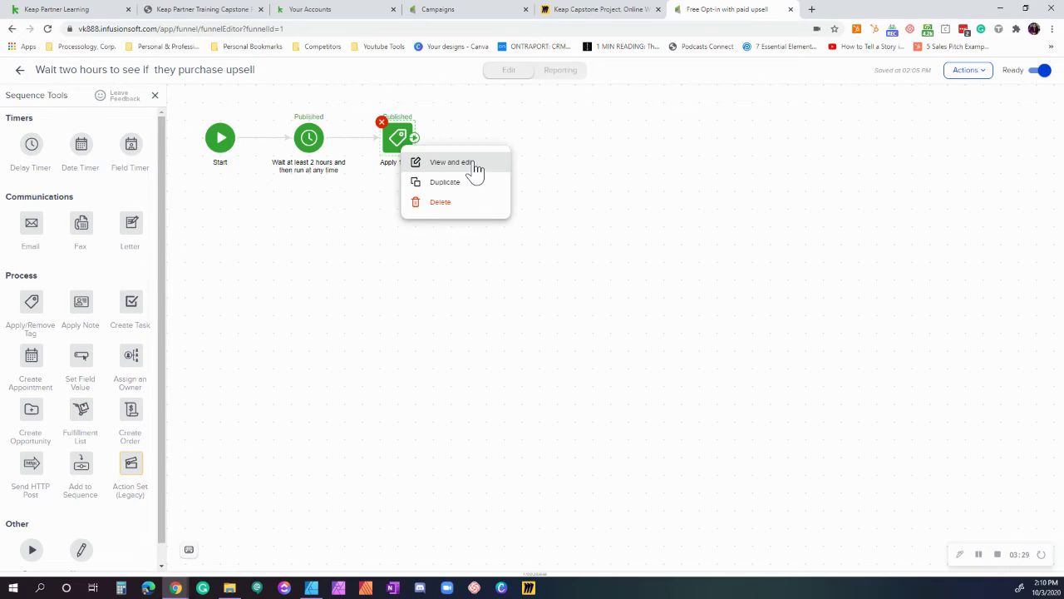
{"action": "left_click", "coordinate": [466, 163]}
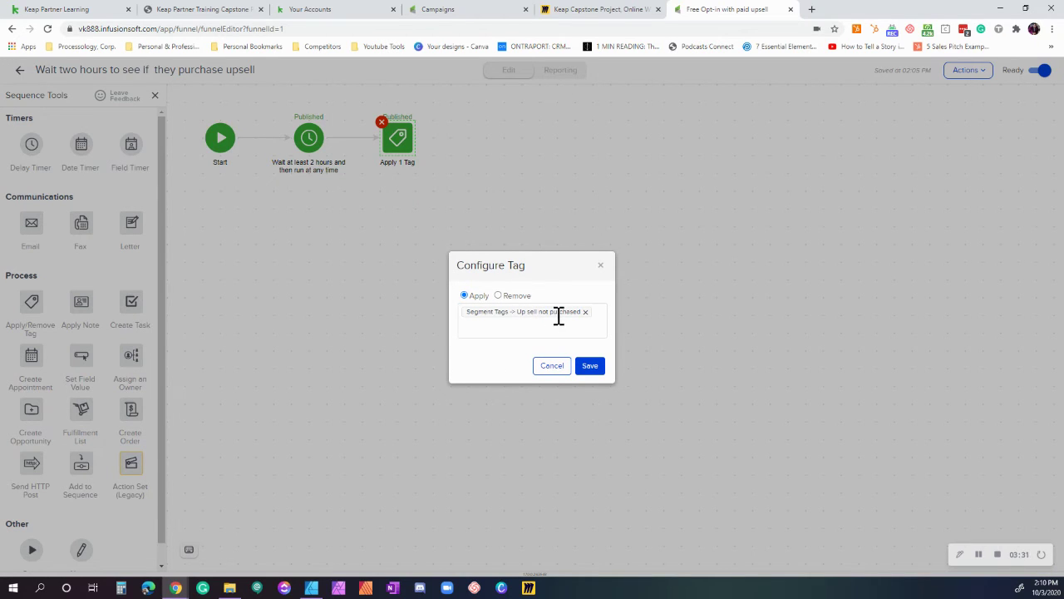
{"action": "left_click", "coordinate": [559, 370]}
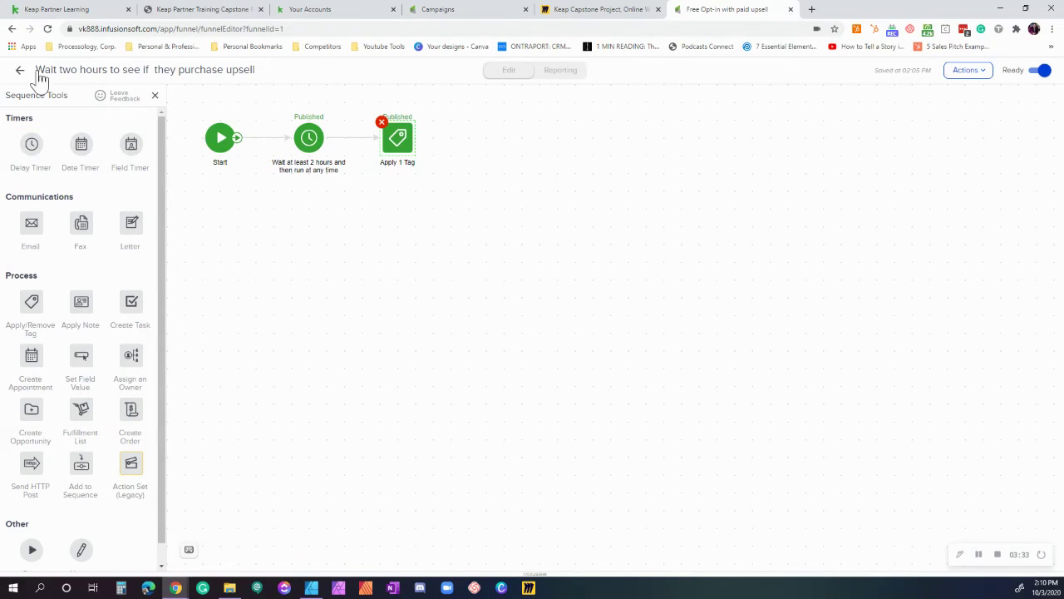
{"action": "left_click", "coordinate": [19, 72]}
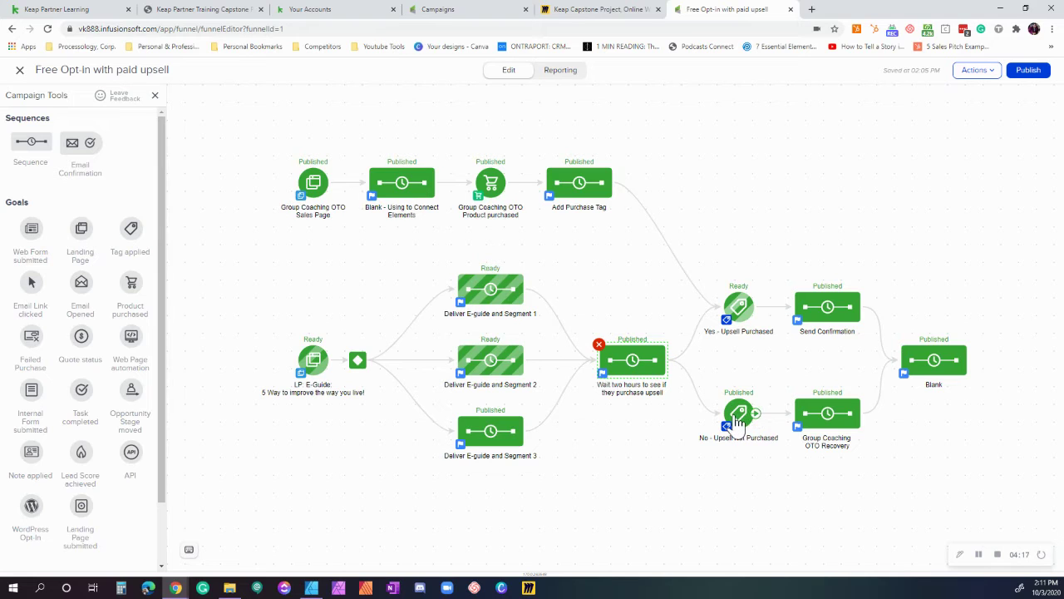
{"action": "right_click", "coordinate": [834, 417]}
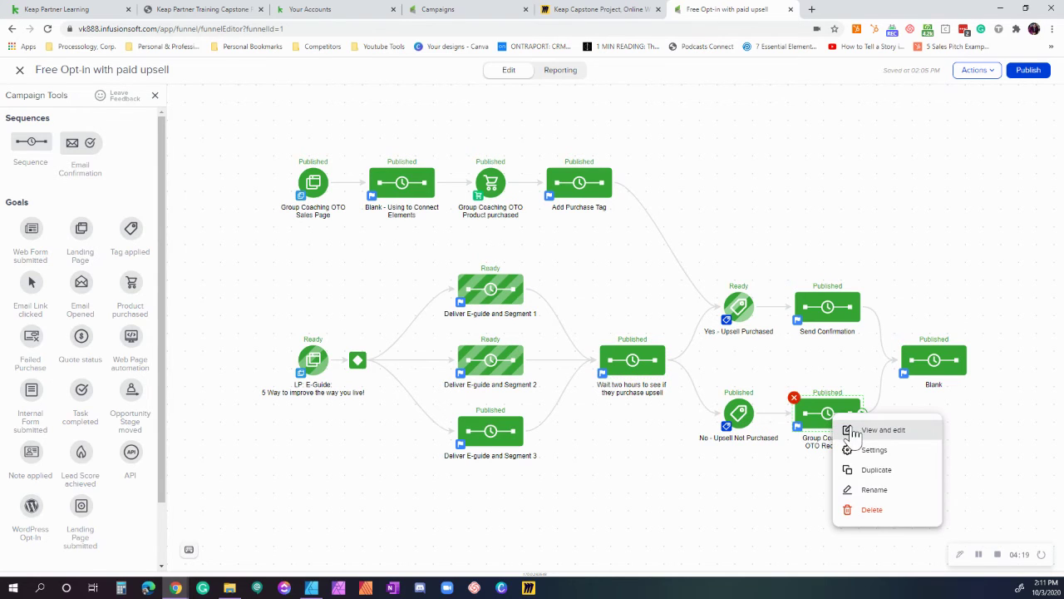
{"action": "left_click", "coordinate": [861, 430]}
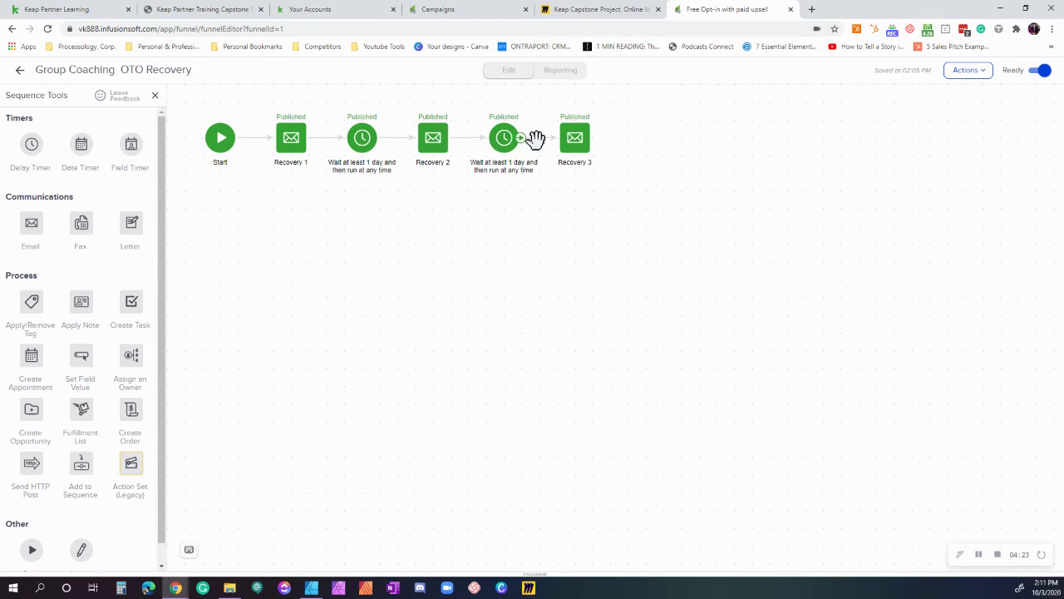
{"action": "left_click", "coordinate": [20, 70]}
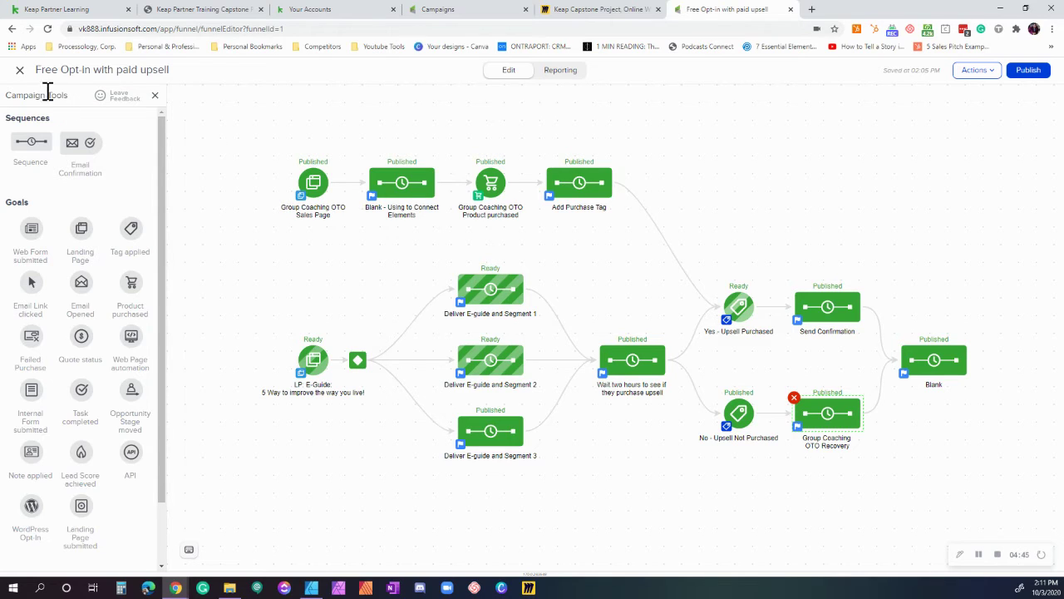
Open the Offer 1-1 Coaching campaign, hide Campaign Tools, and bring its starting goal into view.
{"action": "left_click", "coordinate": [19, 73]}
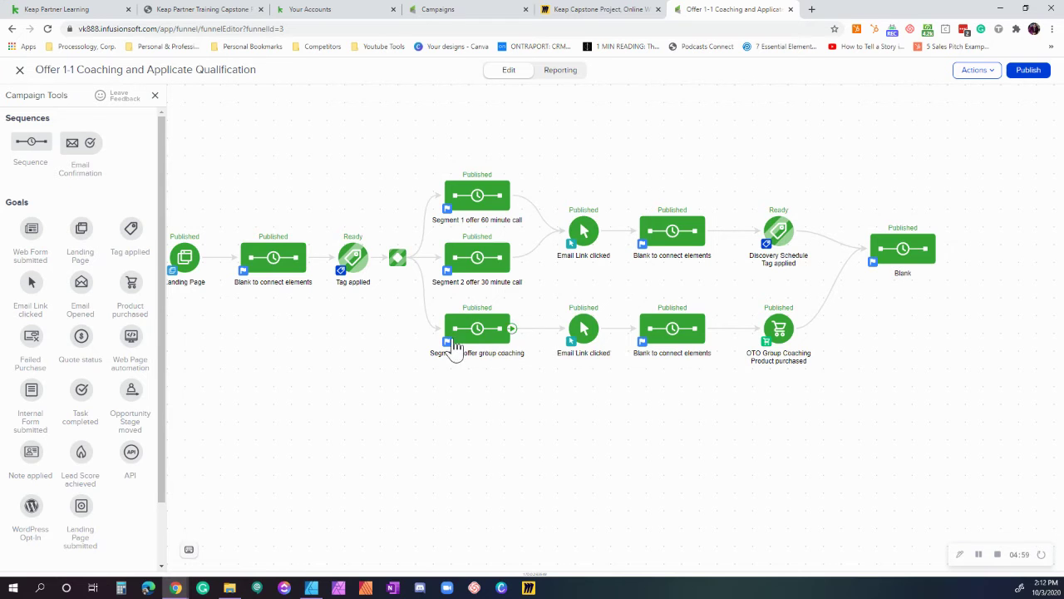
{"action": "left_click_drag", "start_coordinate": [408, 357], "coordinate": [485, 361]}
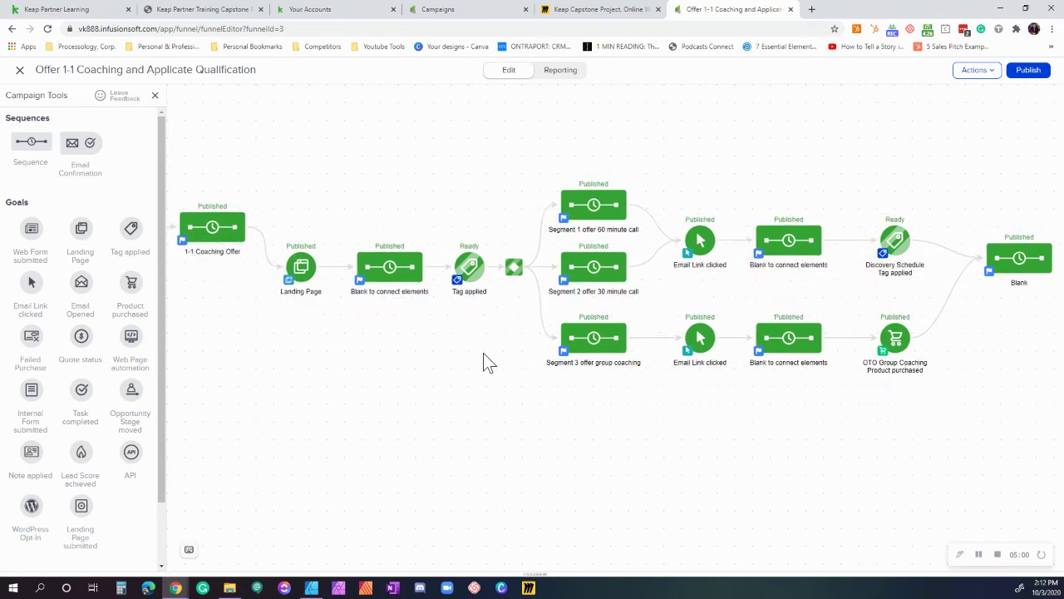
{"action": "left_click", "coordinate": [154, 95]}
{"action": "left_click_drag", "start_coordinate": [316, 364], "coordinate": [344, 365]}
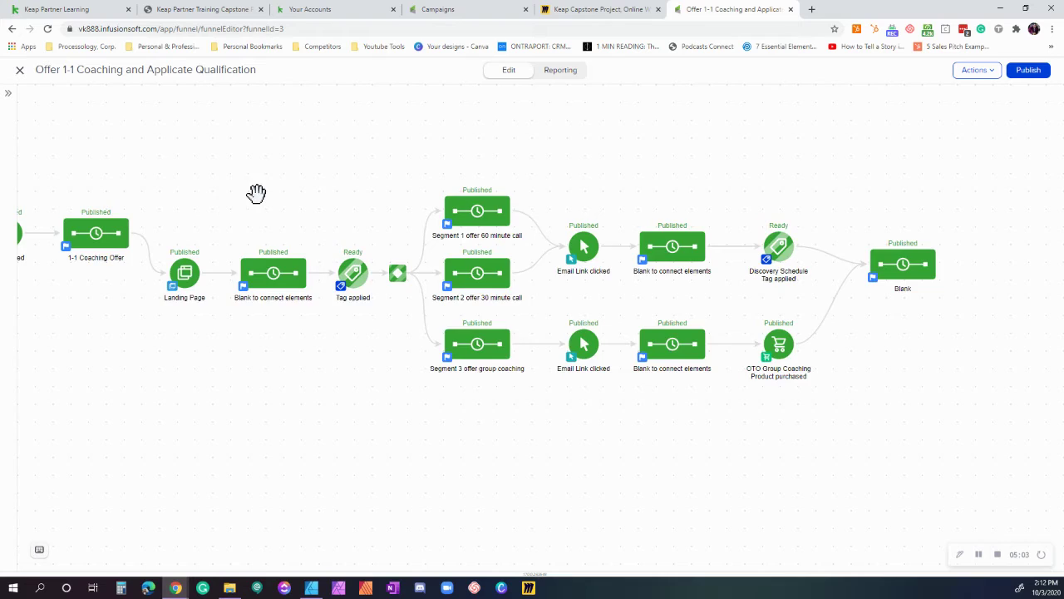
{"action": "left_click_drag", "start_coordinate": [256, 194], "coordinate": [345, 211]}
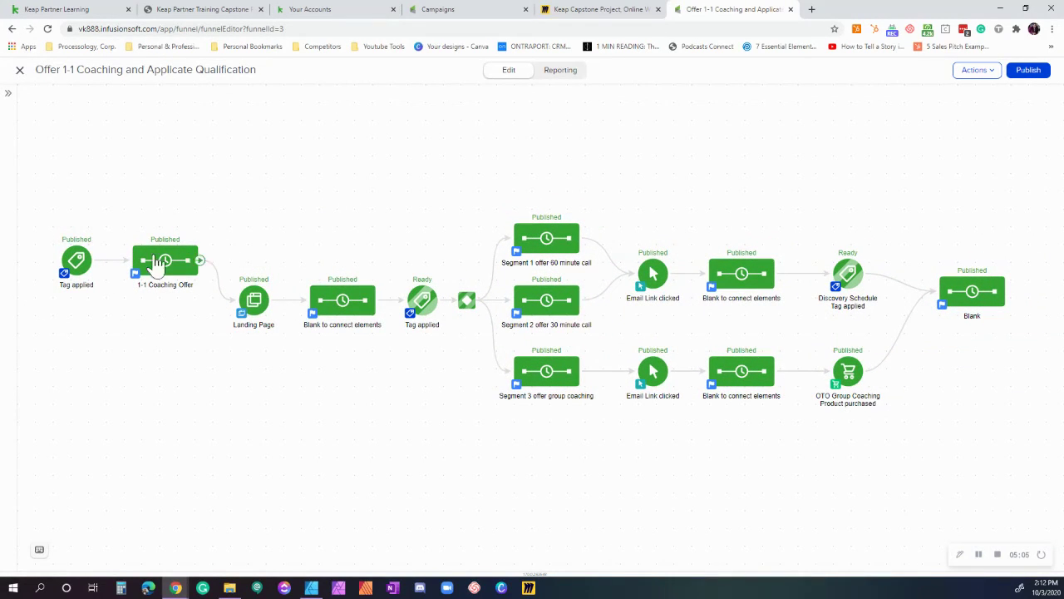
Save the starting Tag applied goal with the Offer 1-1 Coaching Request tag.
{"action": "left_click", "coordinate": [80, 261]}
{"action": "left_click", "coordinate": [190, 292]}
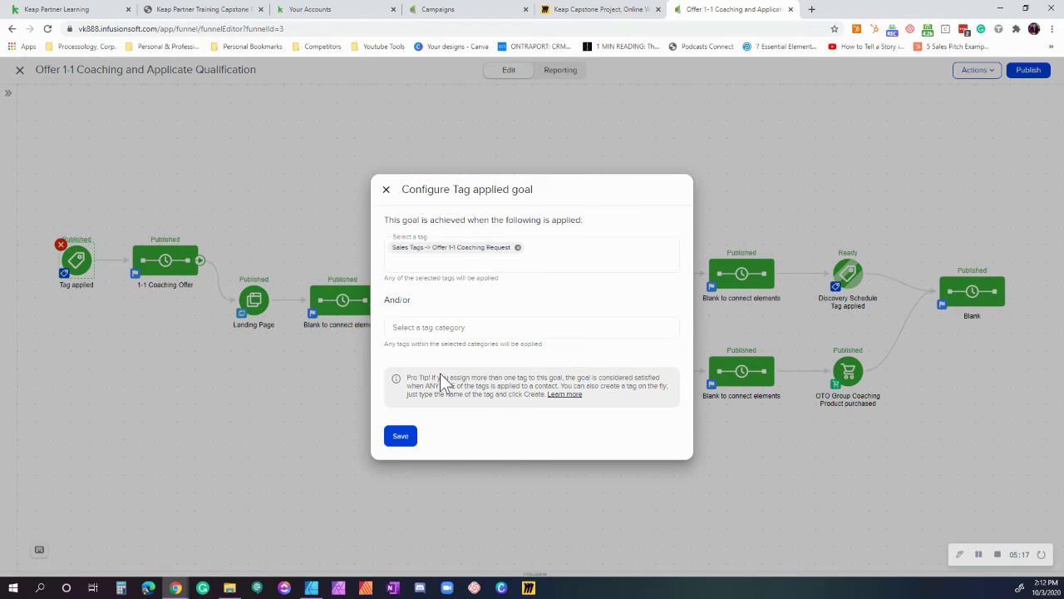
{"action": "left_click", "coordinate": [401, 439]}
{"action": "right_click", "coordinate": [163, 264]}
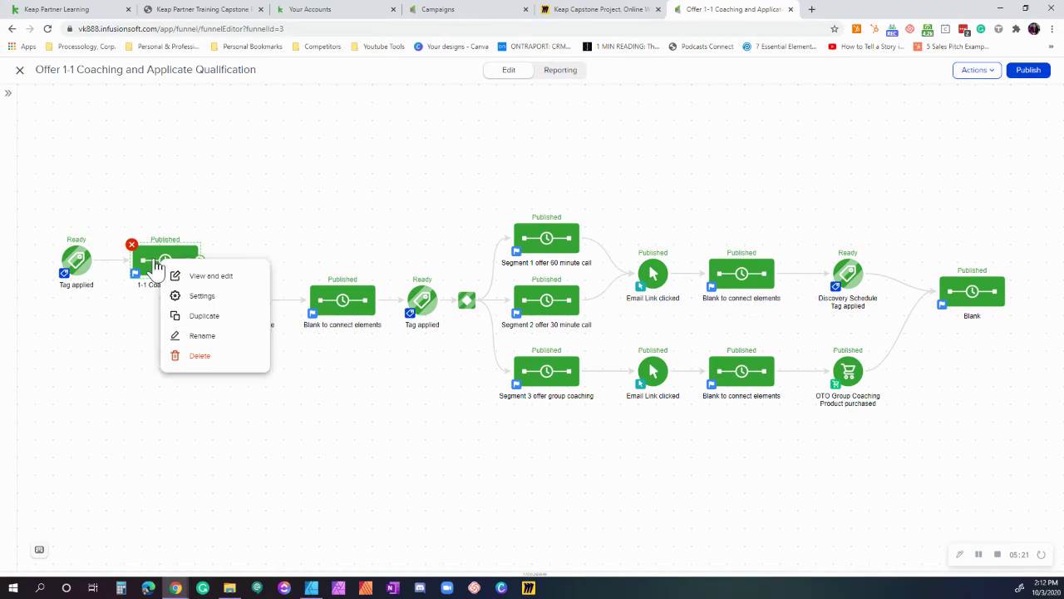
Open the 1-1 Coaching Offer email and review its body text and Jamie link.
{"action": "left_click", "coordinate": [176, 275]}
{"action": "right_click", "coordinate": [146, 149]}
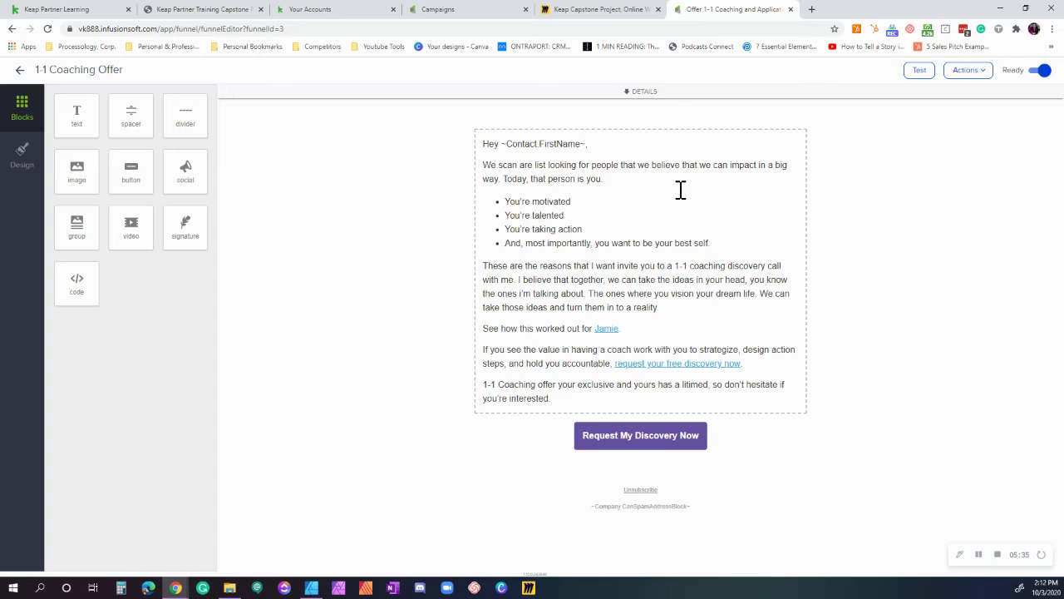
{"action": "left_click", "coordinate": [506, 202]}
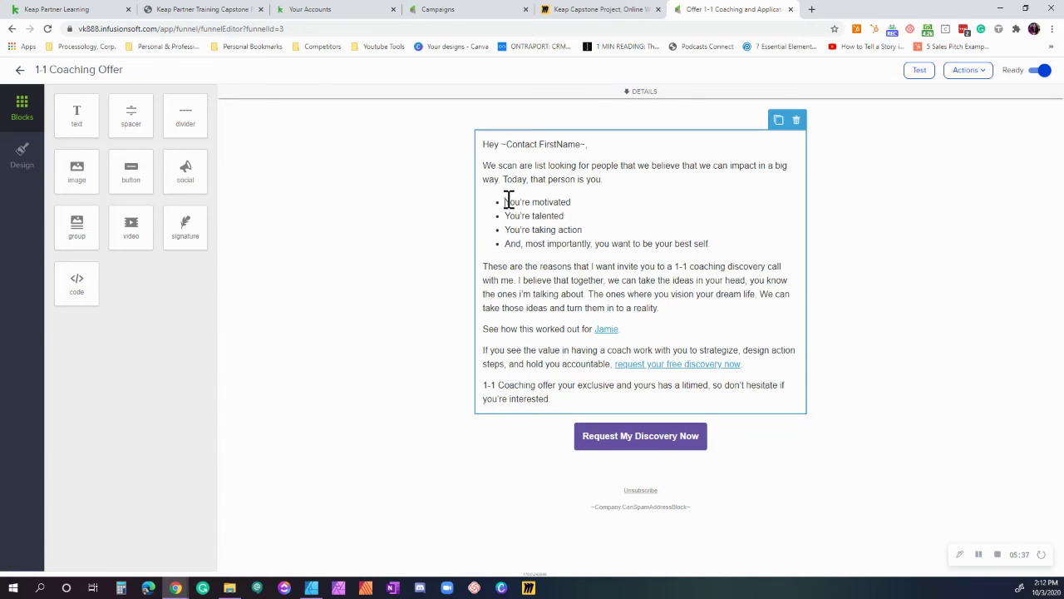
{"action": "left_click_drag", "start_coordinate": [557, 202], "coordinate": [557, 215]}
{"action": "left_click", "coordinate": [554, 226]}
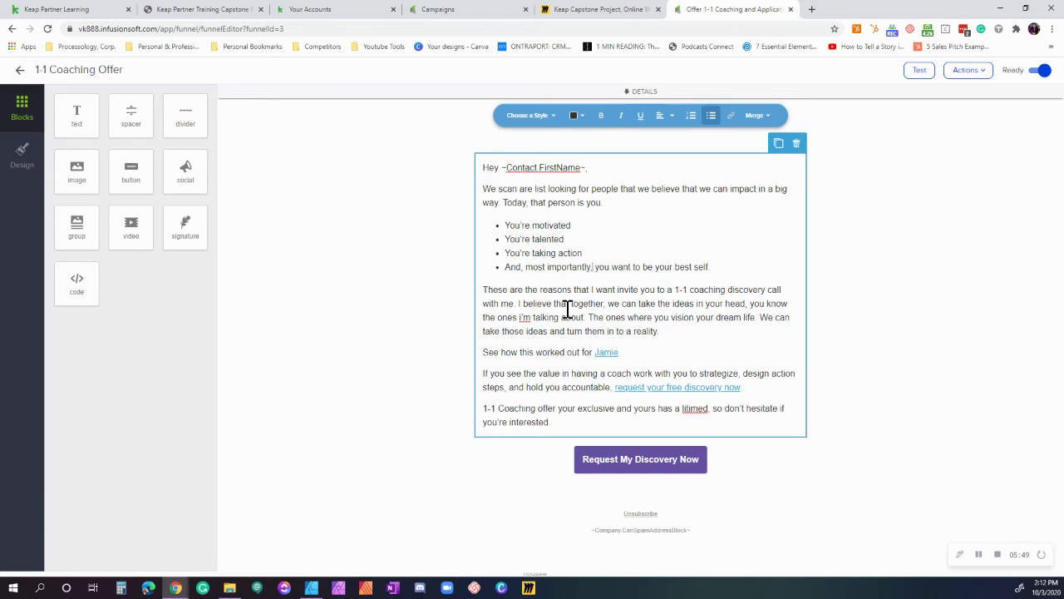
{"action": "left_click", "coordinate": [606, 353]}
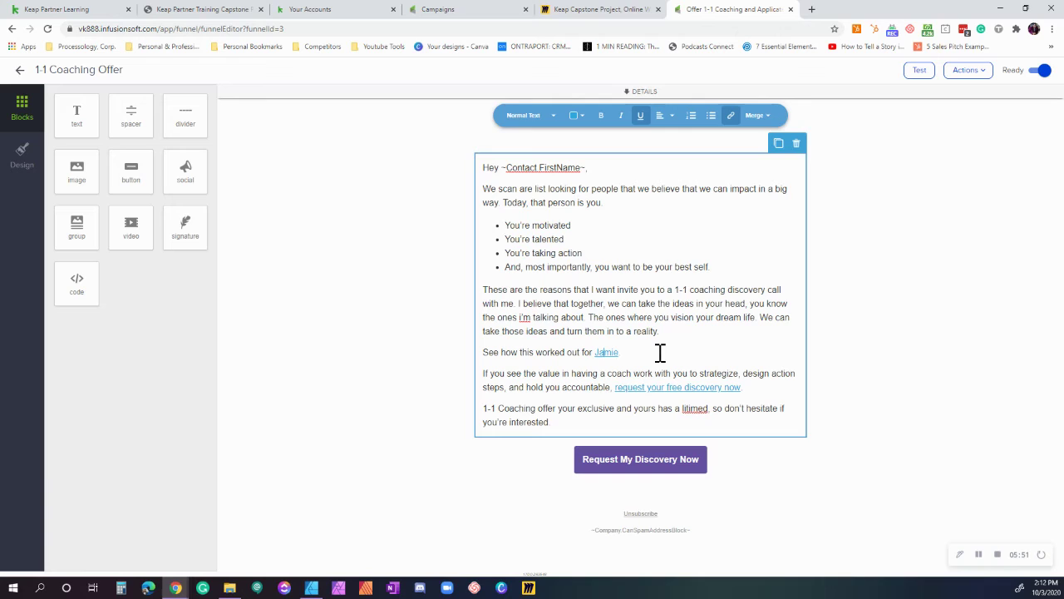
{"action": "left_click", "coordinate": [662, 353]}
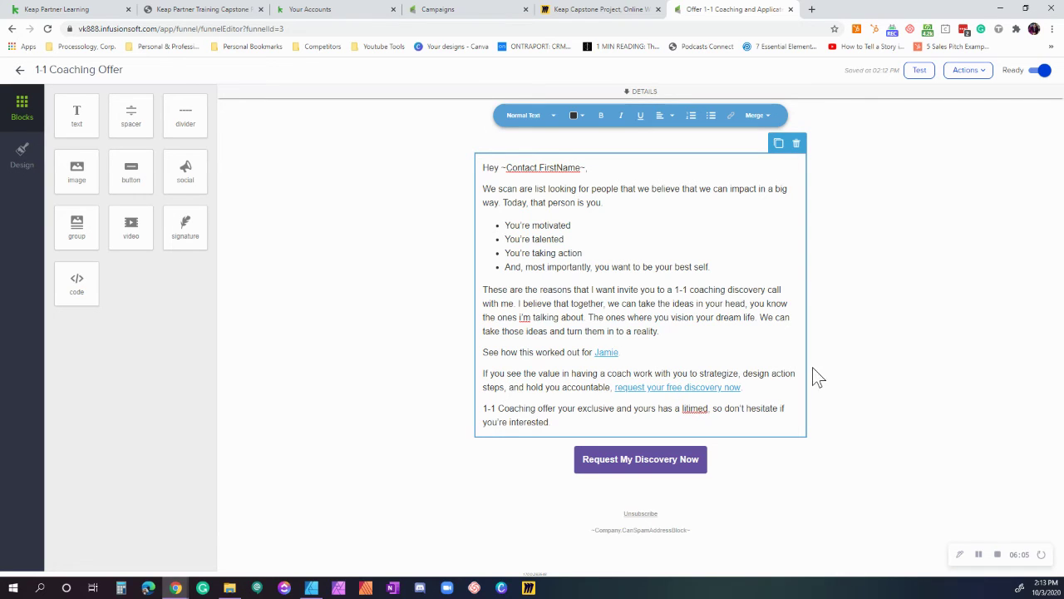
Correct the misspelling 'litimed' to 'limited' and return to the campaign map.
{"action": "right_click", "coordinate": [689, 406]}
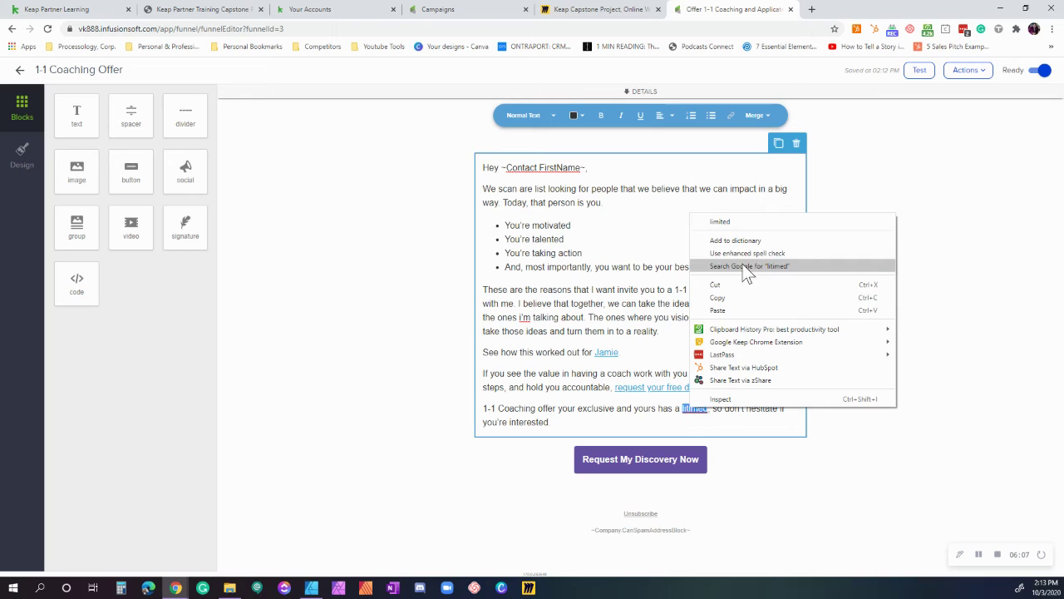
{"action": "left_click", "coordinate": [721, 221]}
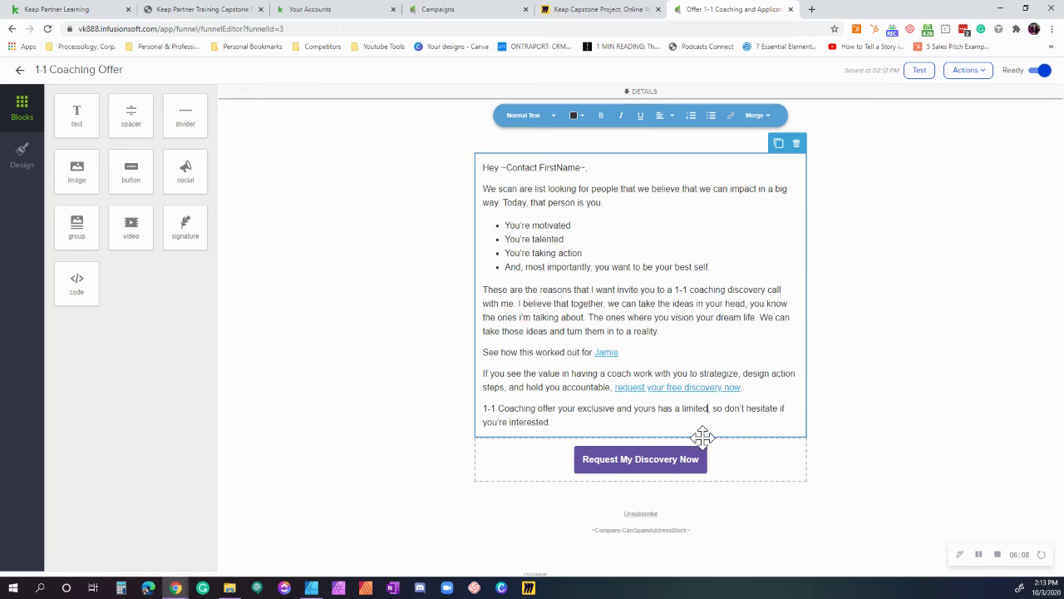
{"action": "left_click", "coordinate": [896, 415]}
{"action": "left_click", "coordinate": [20, 69]}
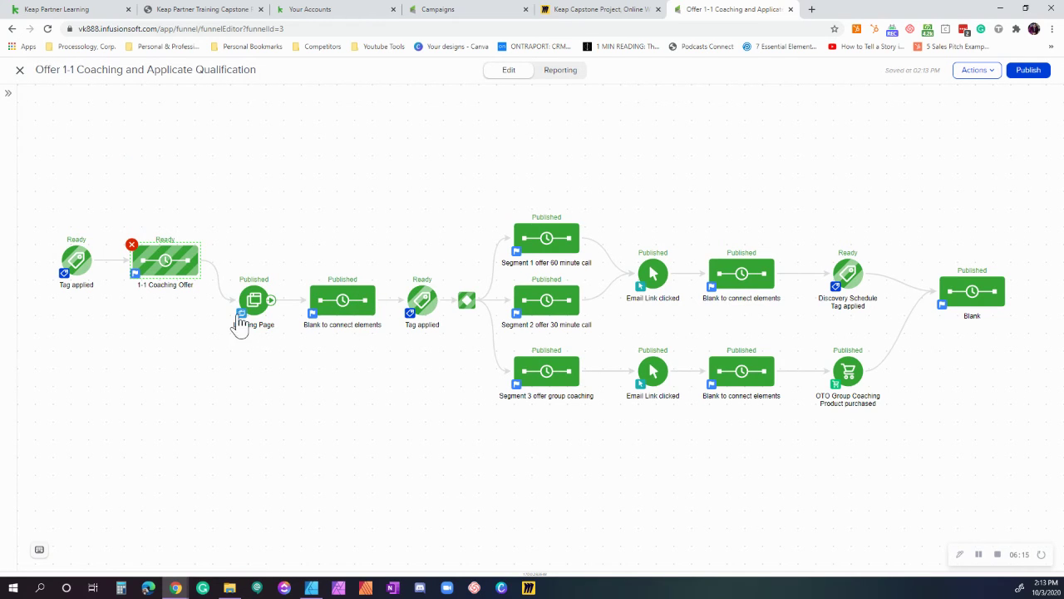
{"action": "left_click", "coordinate": [422, 300]}
{"action": "right_click", "coordinate": [423, 300]}
{"action": "left_click", "coordinate": [496, 323]}
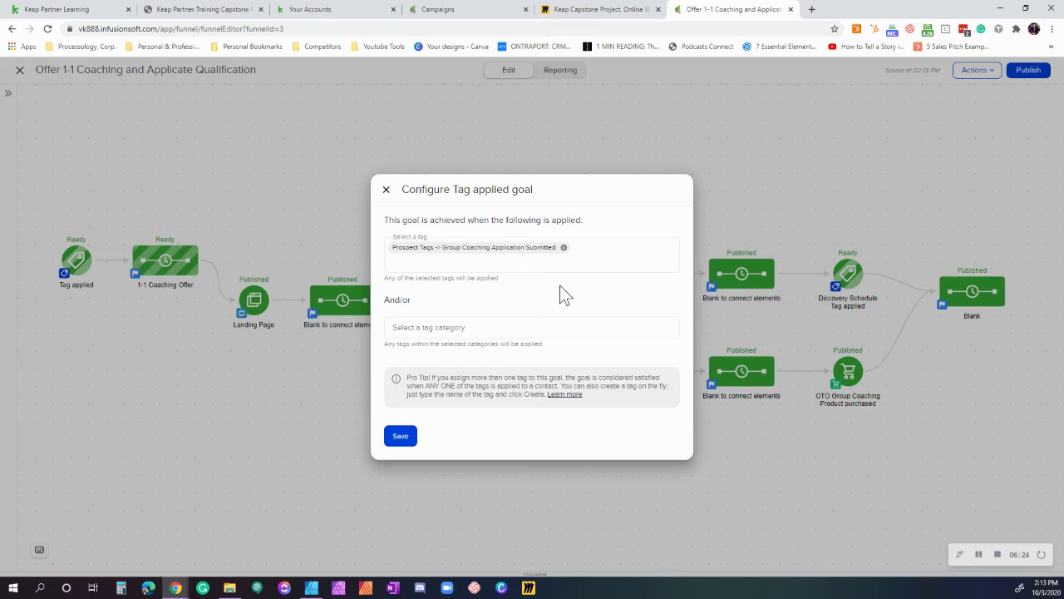
{"action": "left_click", "coordinate": [386, 190]}
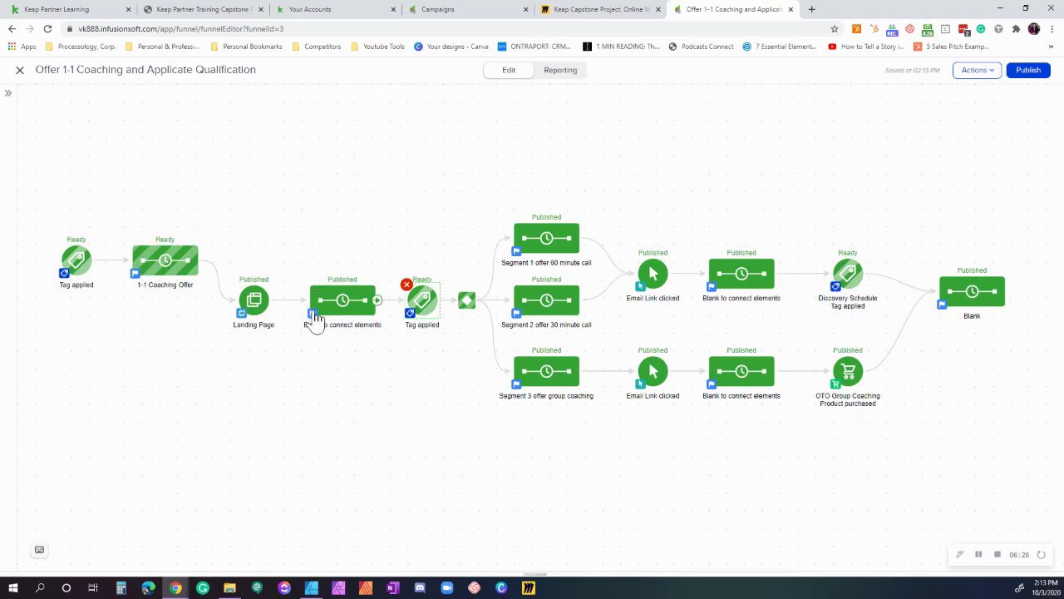
{"action": "right_click", "coordinate": [545, 247]}
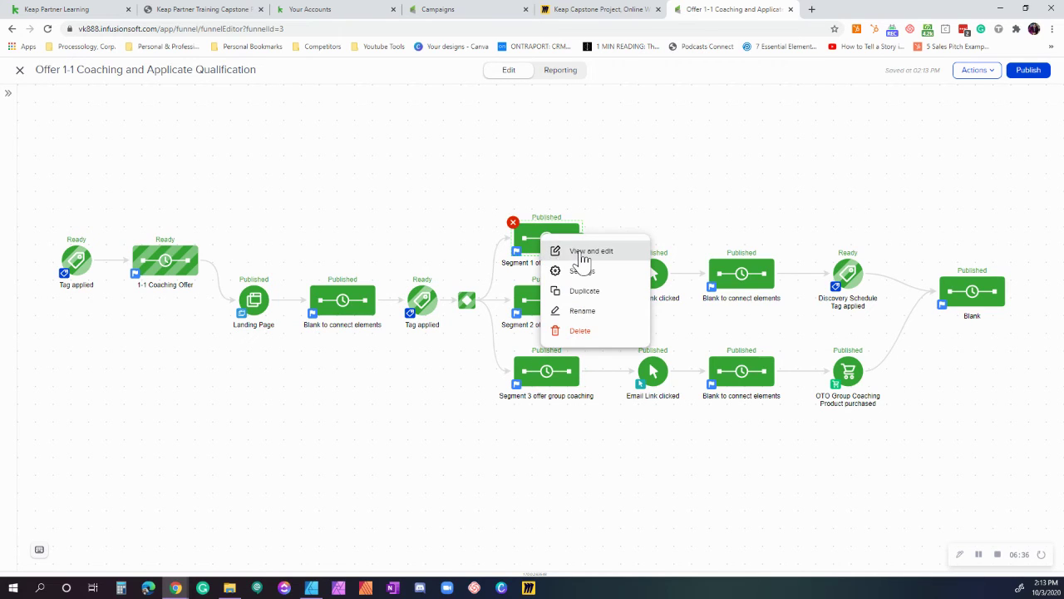
{"action": "left_click", "coordinate": [584, 260]}
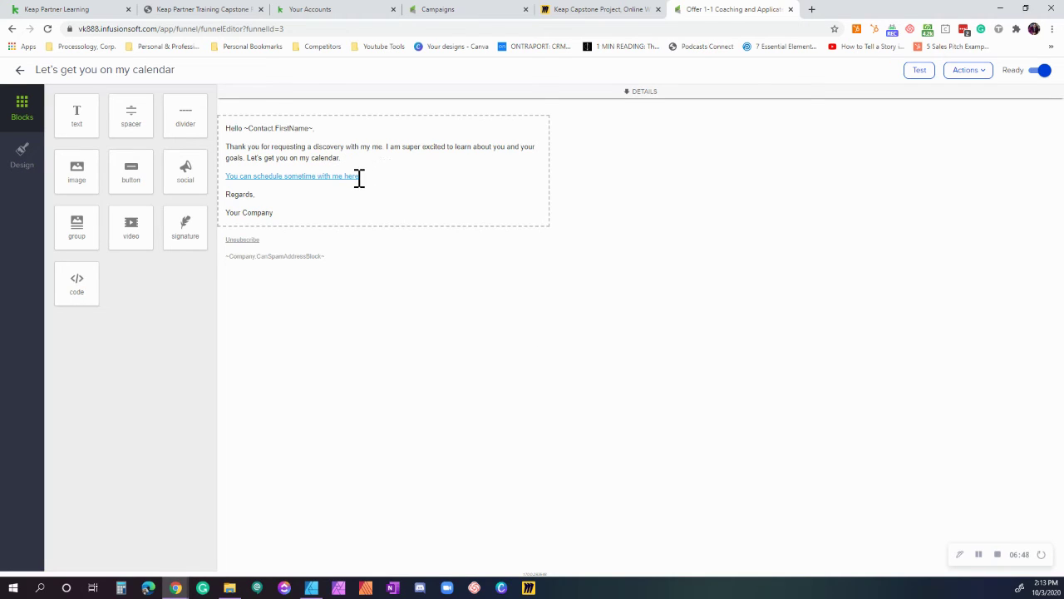
{"action": "left_click", "coordinate": [19, 72]}
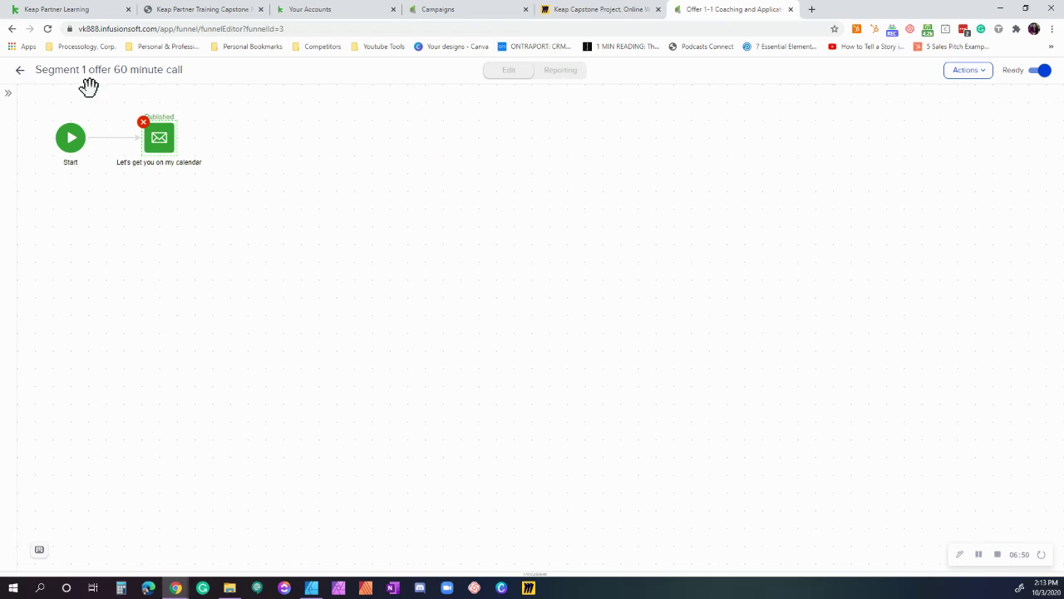
{"action": "left_click", "coordinate": [20, 71]}
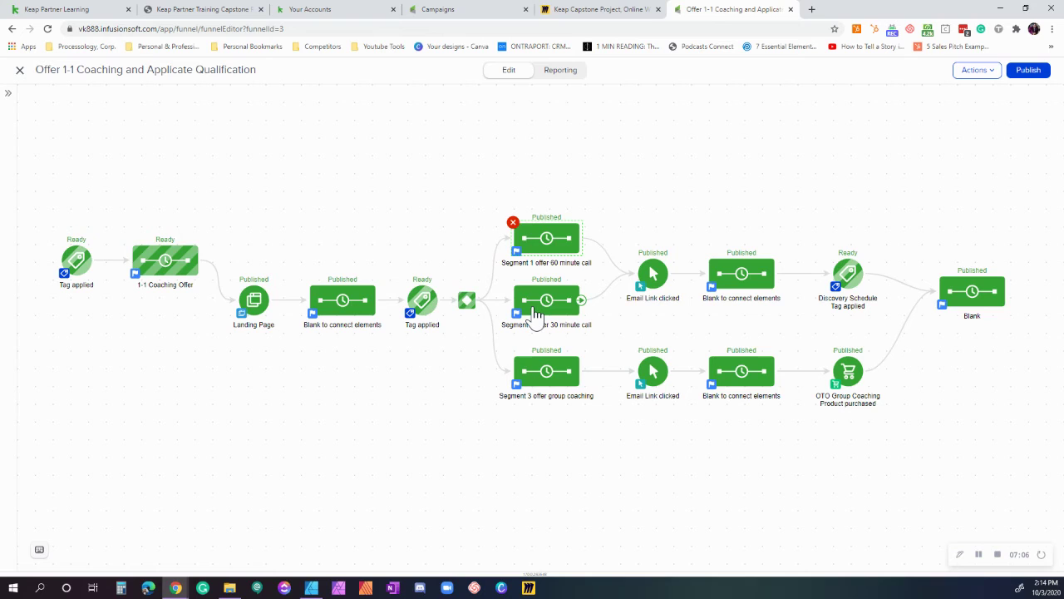
{"action": "right_click", "coordinate": [555, 381]}
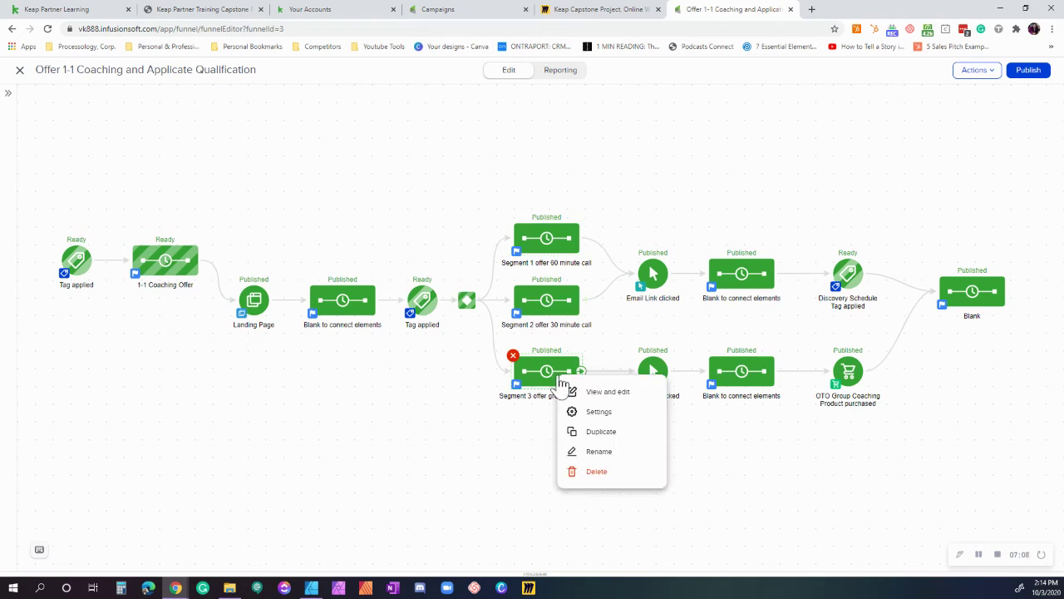
{"action": "left_click", "coordinate": [593, 393]}
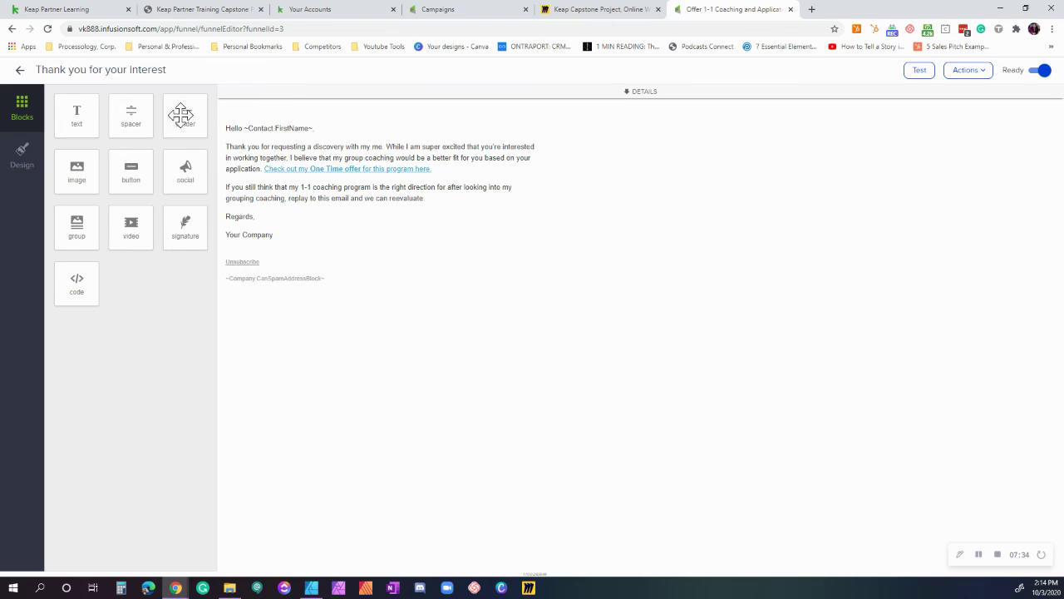
{"action": "left_click", "coordinate": [22, 71]}
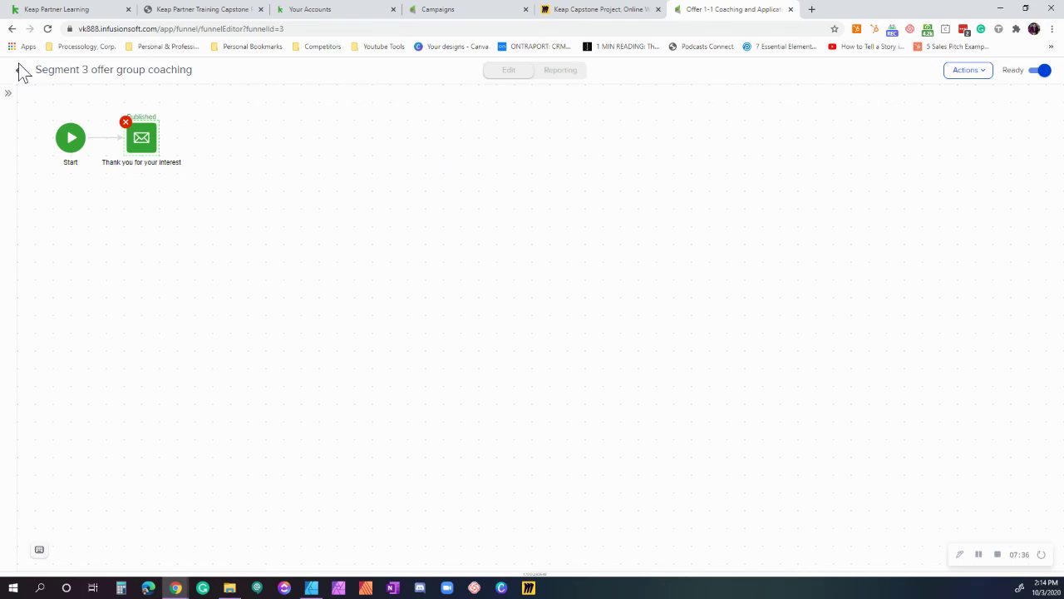
{"action": "left_click", "coordinate": [20, 71]}
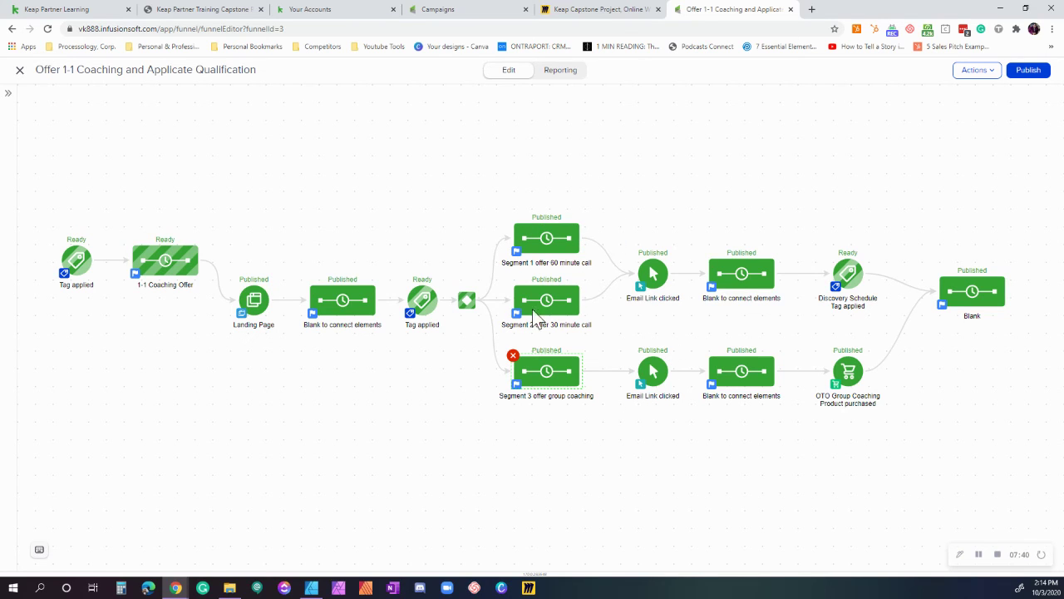
{"action": "right_click", "coordinate": [654, 279]}
{"action": "left_click", "coordinate": [673, 290]}
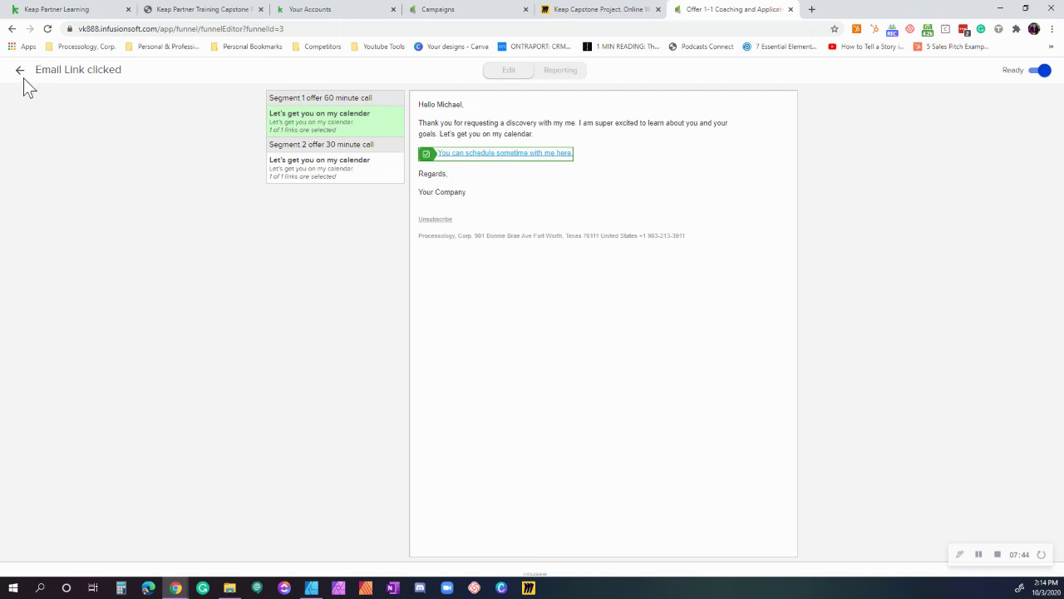
{"action": "left_click", "coordinate": [21, 72]}
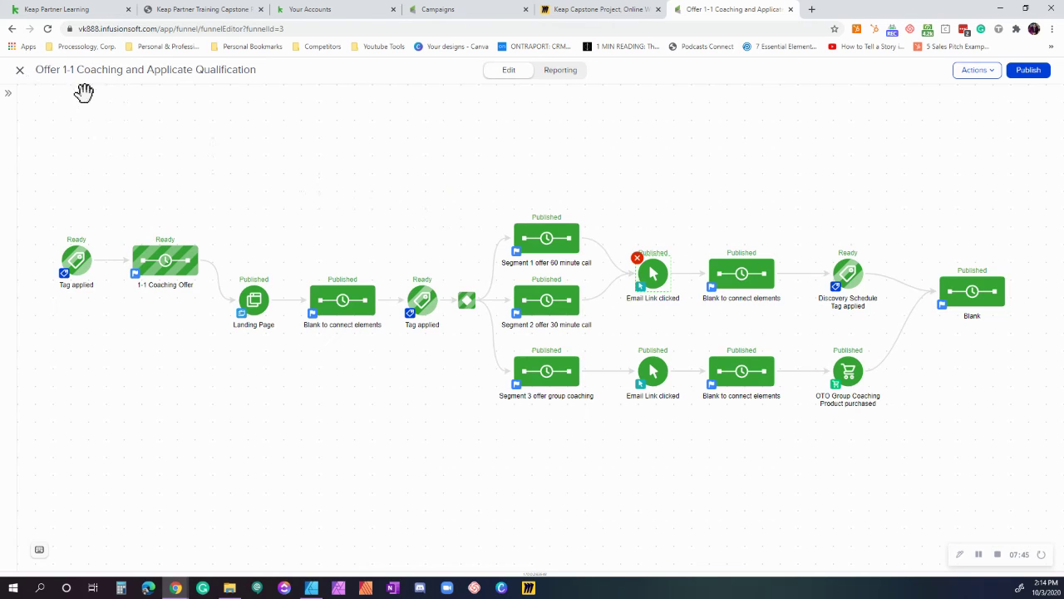
{"action": "left_click", "coordinate": [853, 281]}
{"action": "left_click", "coordinate": [869, 285]}
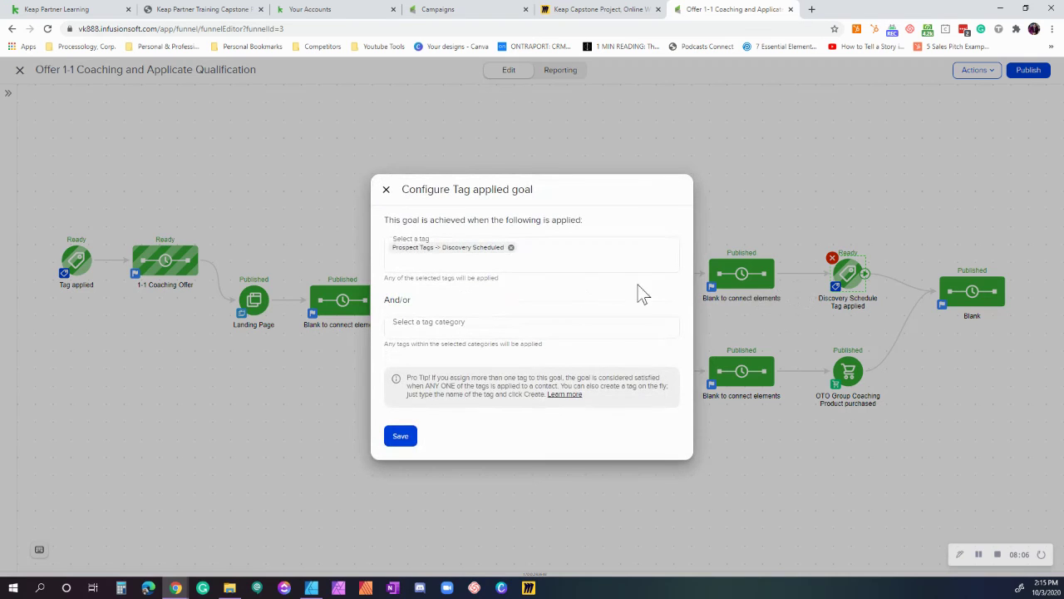
{"action": "left_click", "coordinate": [407, 437]}
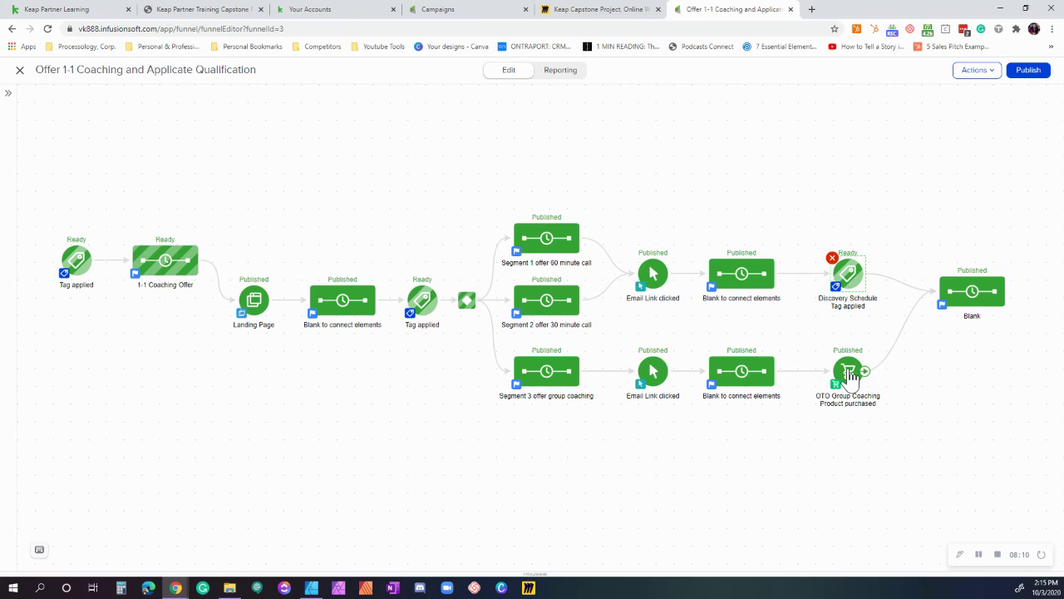
{"action": "left_click", "coordinate": [653, 379]}
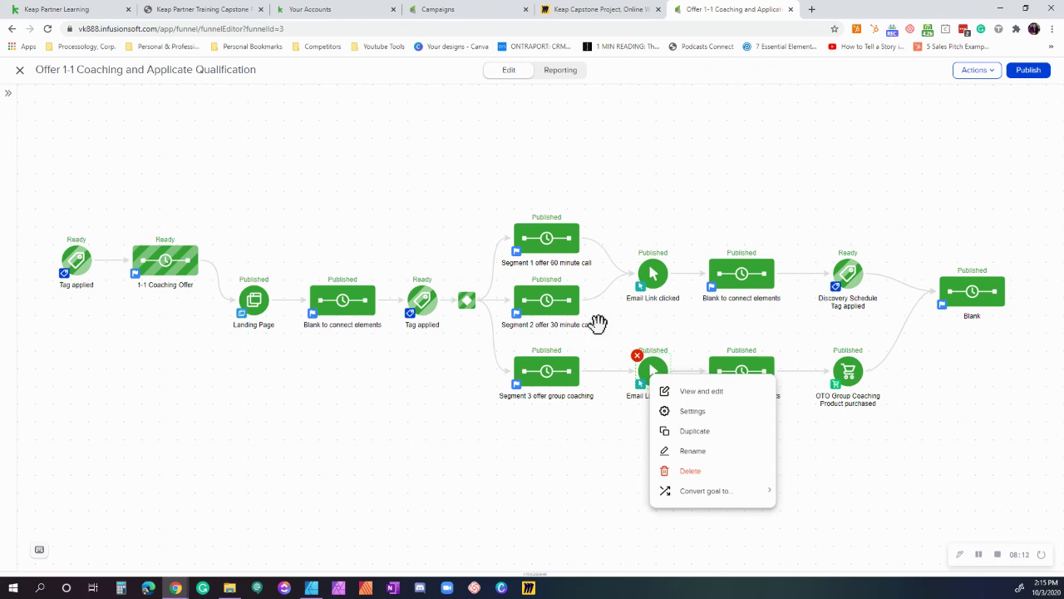
{"action": "left_click", "coordinate": [709, 412]}
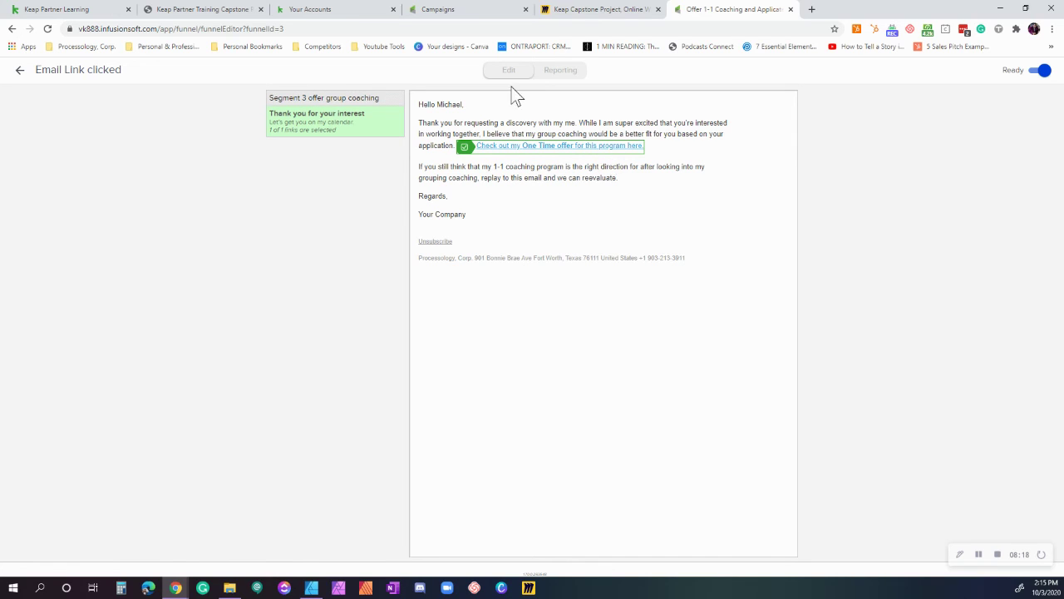
Leave the Email Link clicked page for the full Offer 1-1 Coaching campaign map.
{"action": "left_click", "coordinate": [18, 73]}
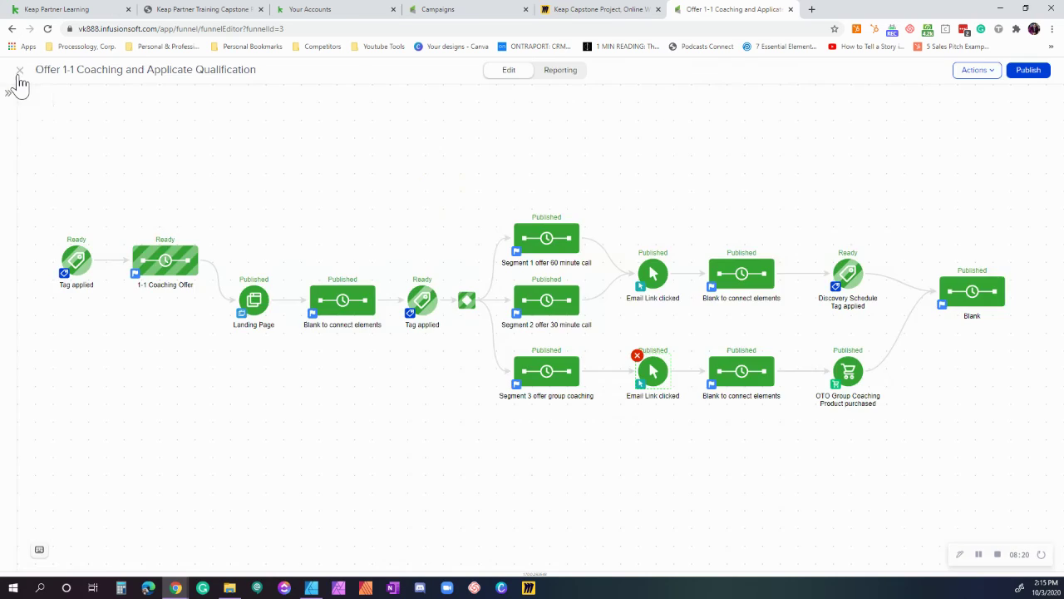